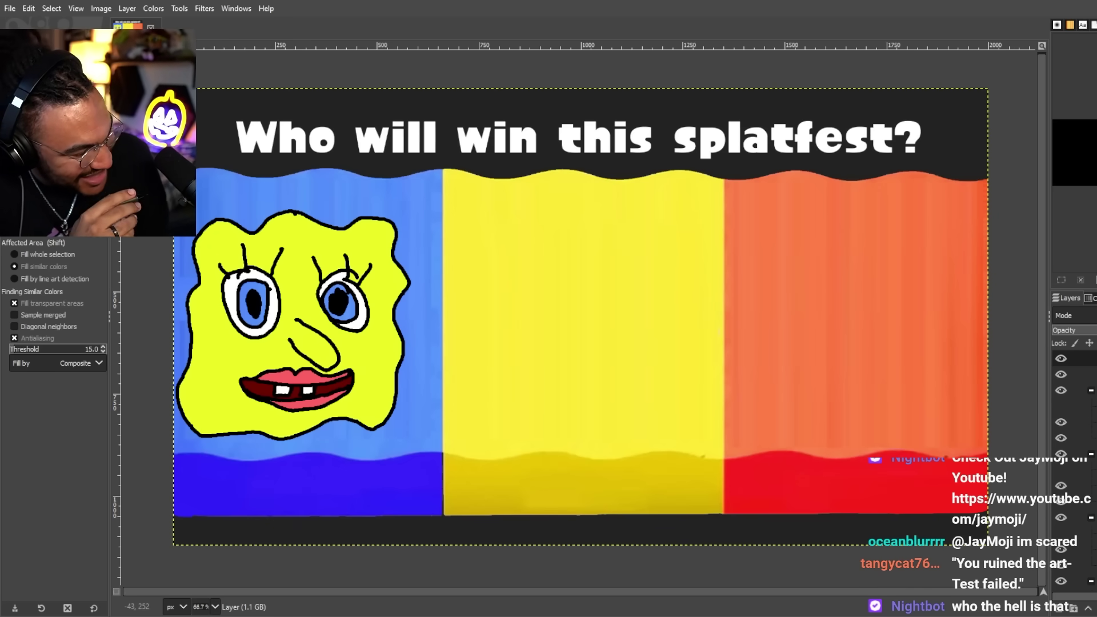
Draw a triangular Patrick outline in black with the Pencil in the yellow panel
key("p")
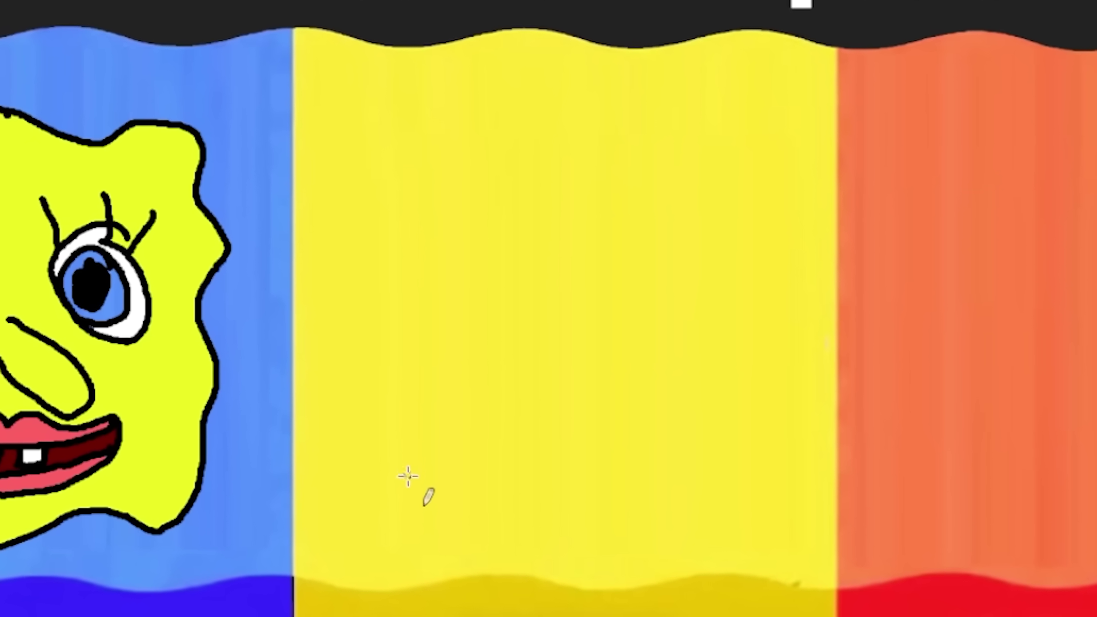
mouse_move(408, 476)
left_mouse_down()
mouse_move(489, 308)
mouse_move(608, 175)
mouse_move(700, 506)
left_mouse_up()
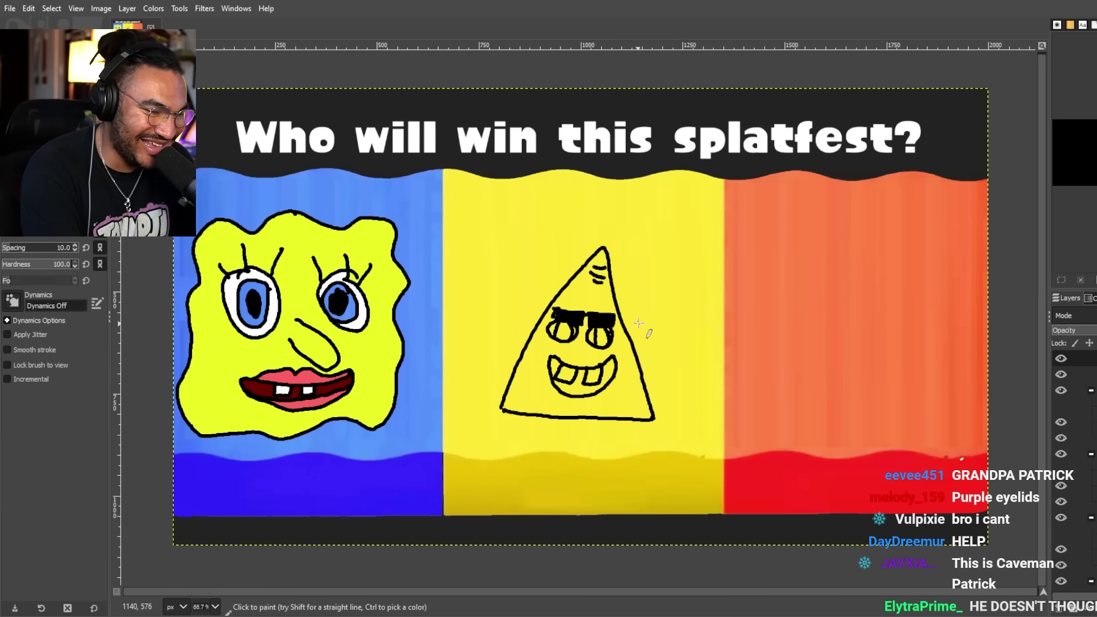
left_click_drag(561, 332, 563, 334)
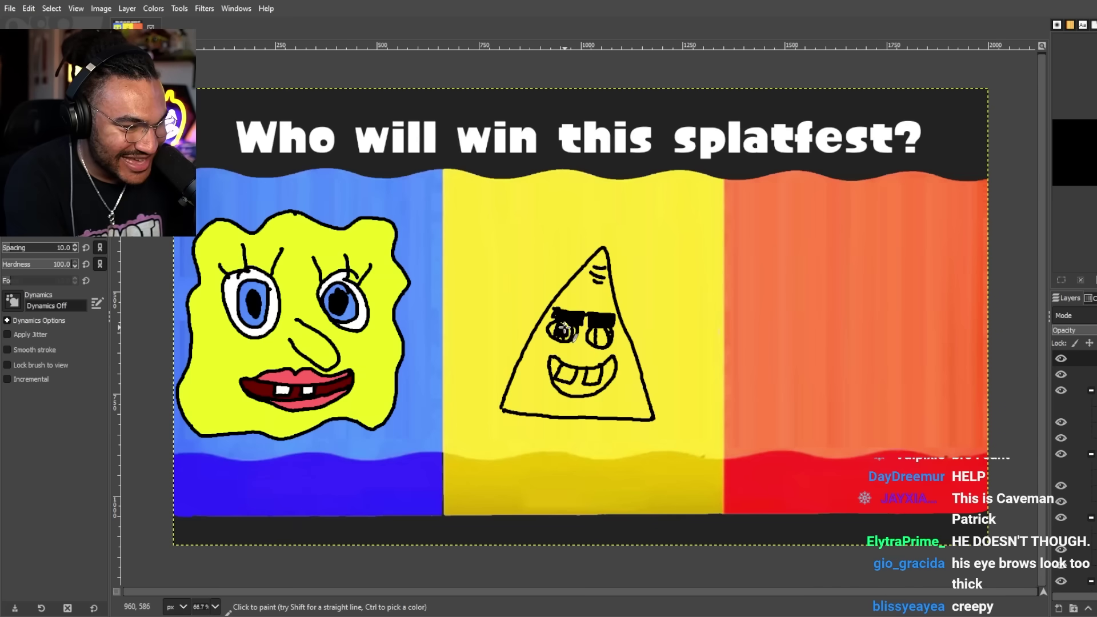
key("ctrl+z")
key("ctrl+z")
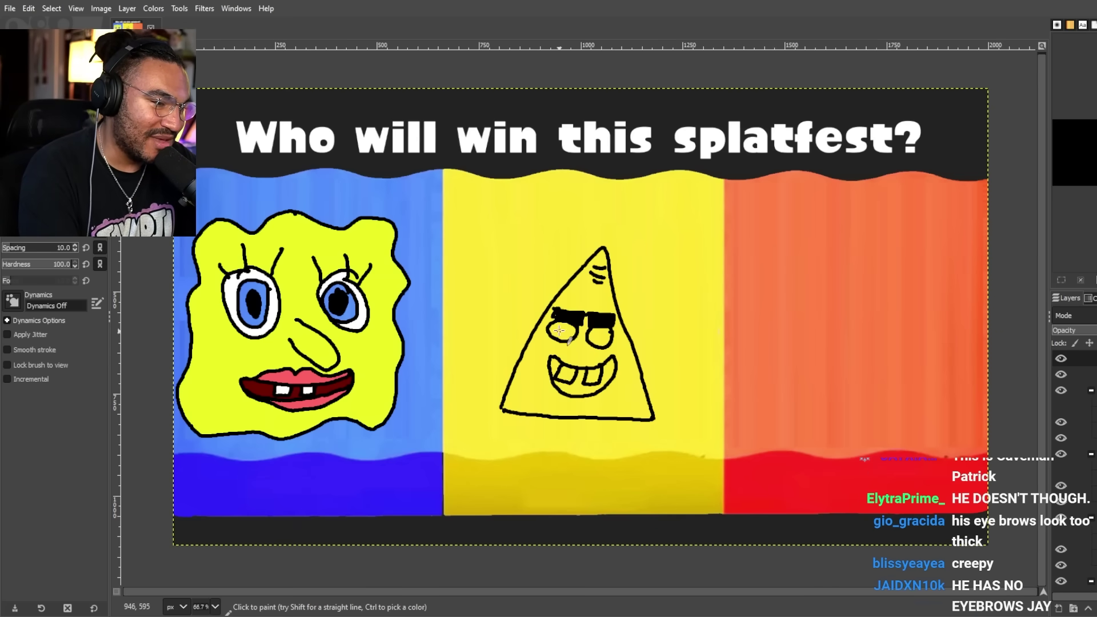
Draw Patrick's left pupil in black, and fill his teeth white and the inside of his mouth dark red
left_click_drag(560, 331, 562, 337)
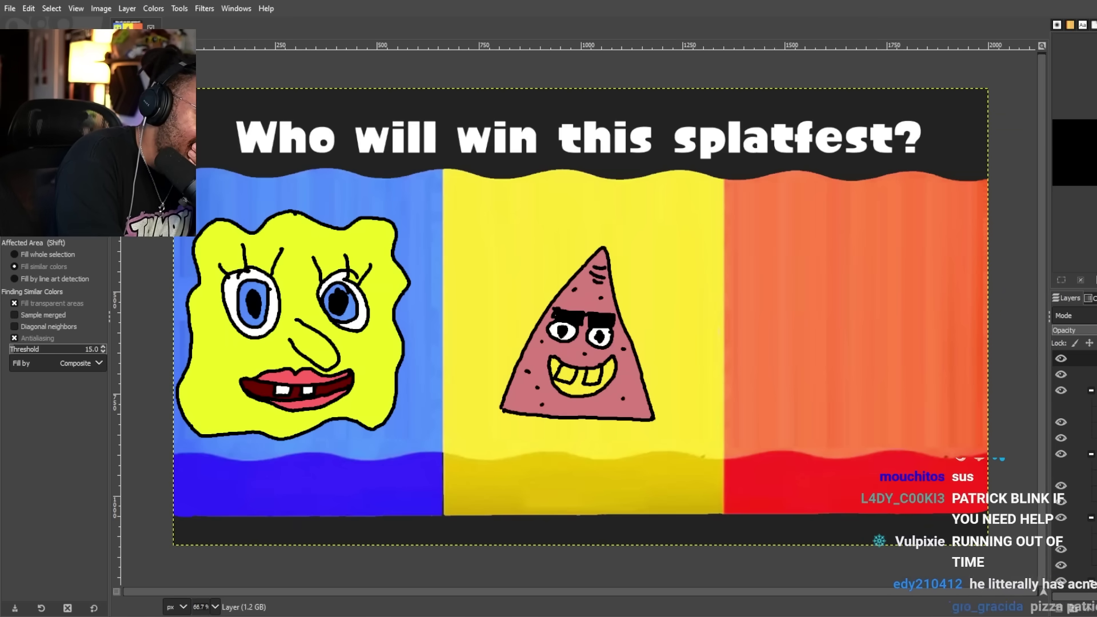
left_click(568, 375)
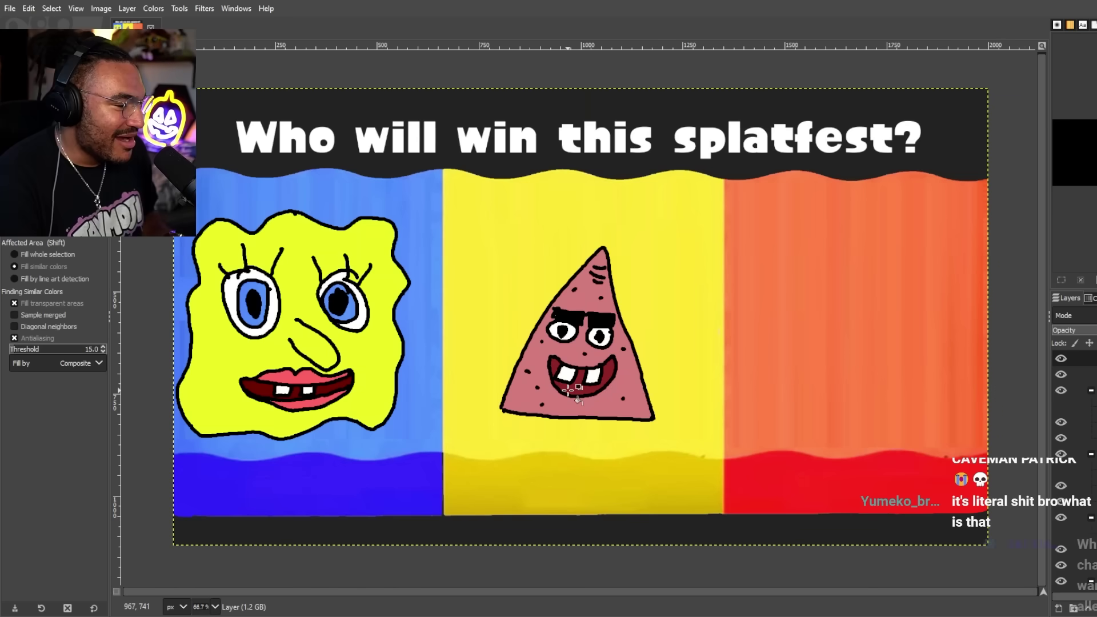
left_click(568, 390)
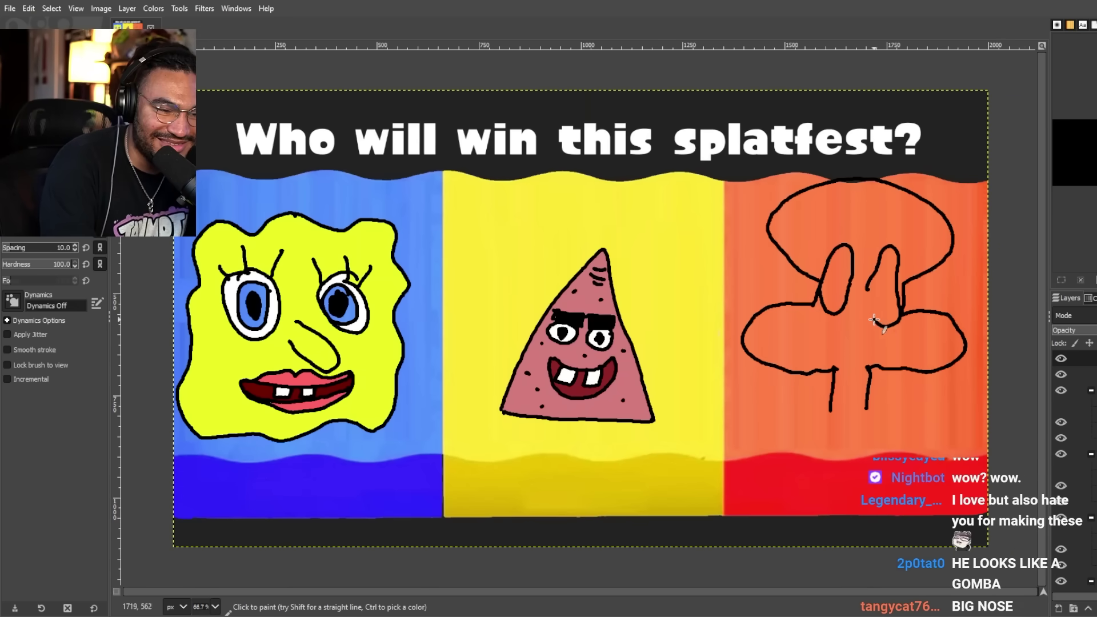
Draw Squidward's second eye, long drooping nose, inner eye shapes and eyebrows in black in the orange panel
left_click_drag(874, 320, 867, 287)
mouse_move(843, 323)
left_mouse_down()
mouse_move(845, 378)
mouse_move(859, 373)
mouse_move(871, 312)
left_mouse_up()
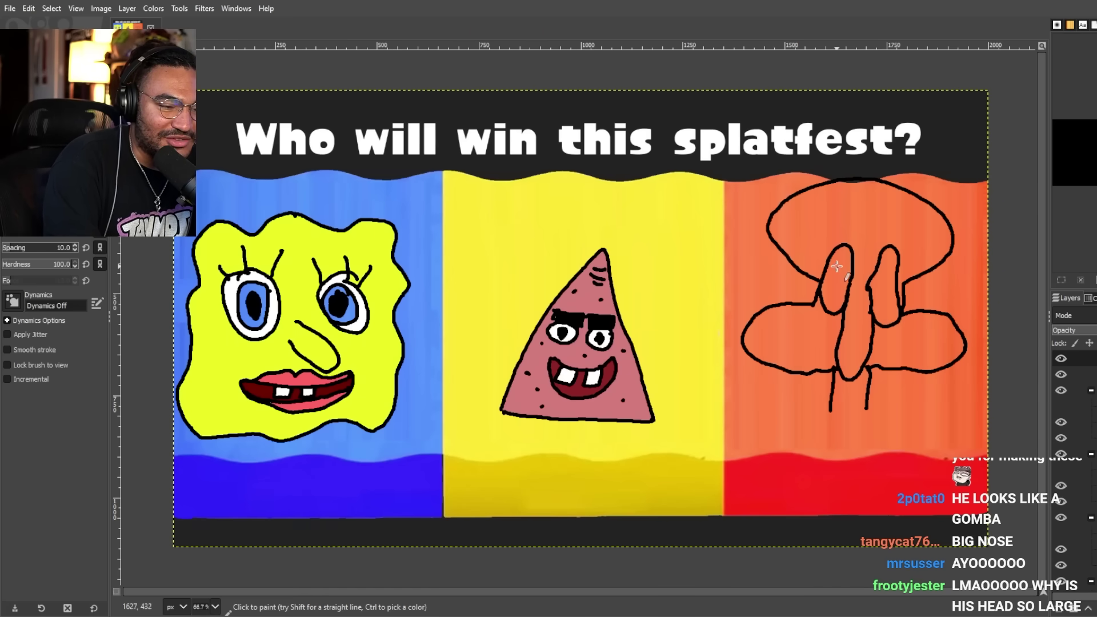
left_click_drag(836, 266, 859, 242)
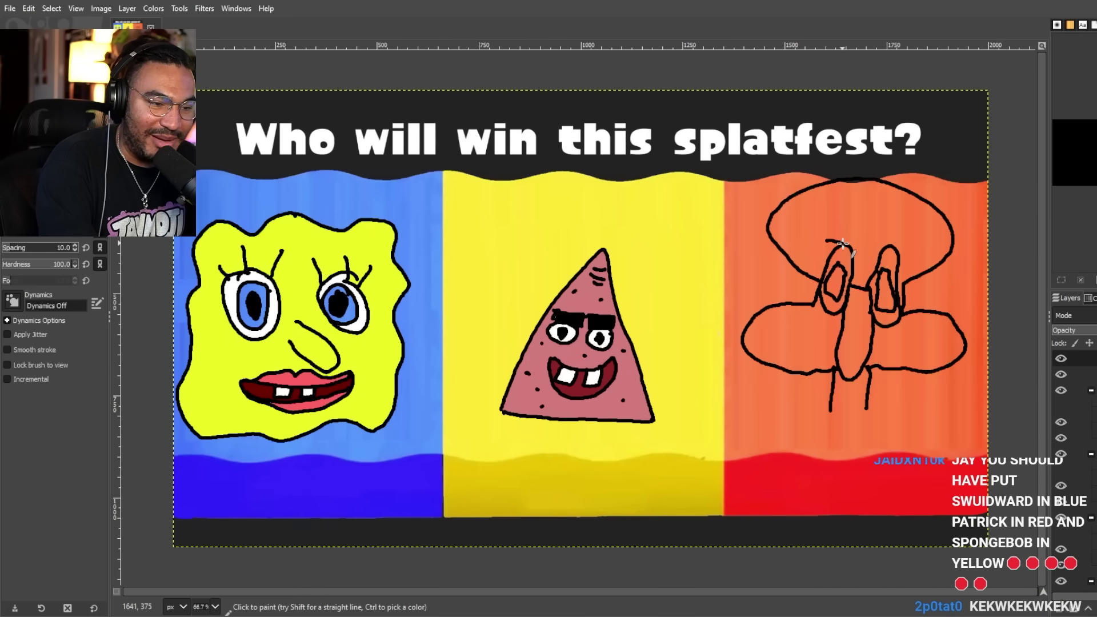
left_click_drag(702, 210, 651, 192)
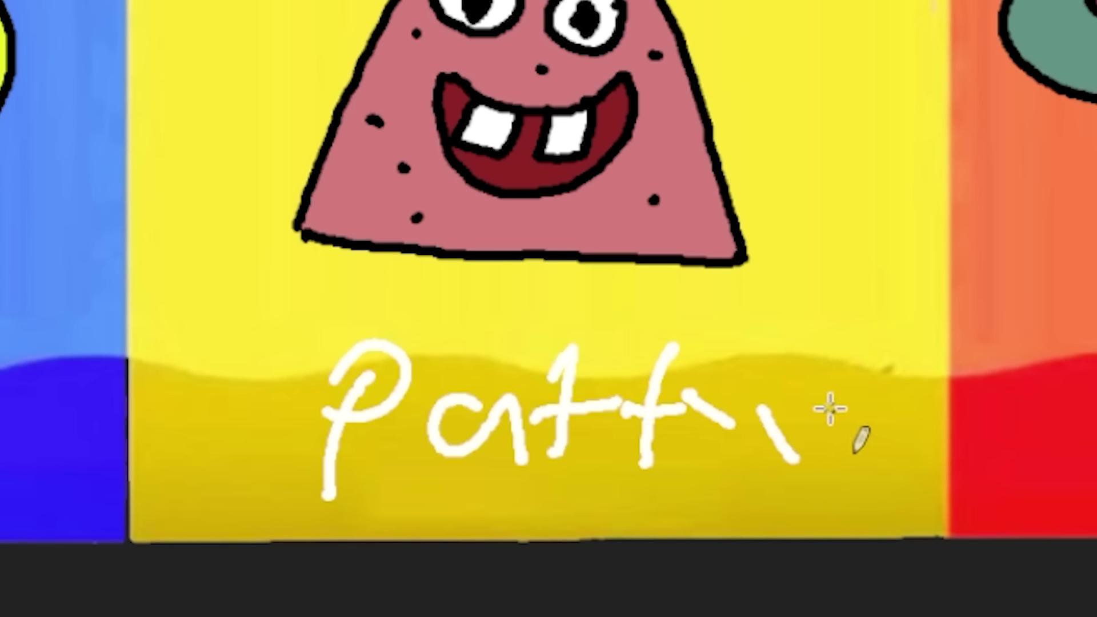
Finish the white handwritten label "Patty" under Patrick and write "Squard" on the red band under Squidward
left_click_drag(843, 393, 740, 485)
left_click_drag(457, 371, 491, 426)
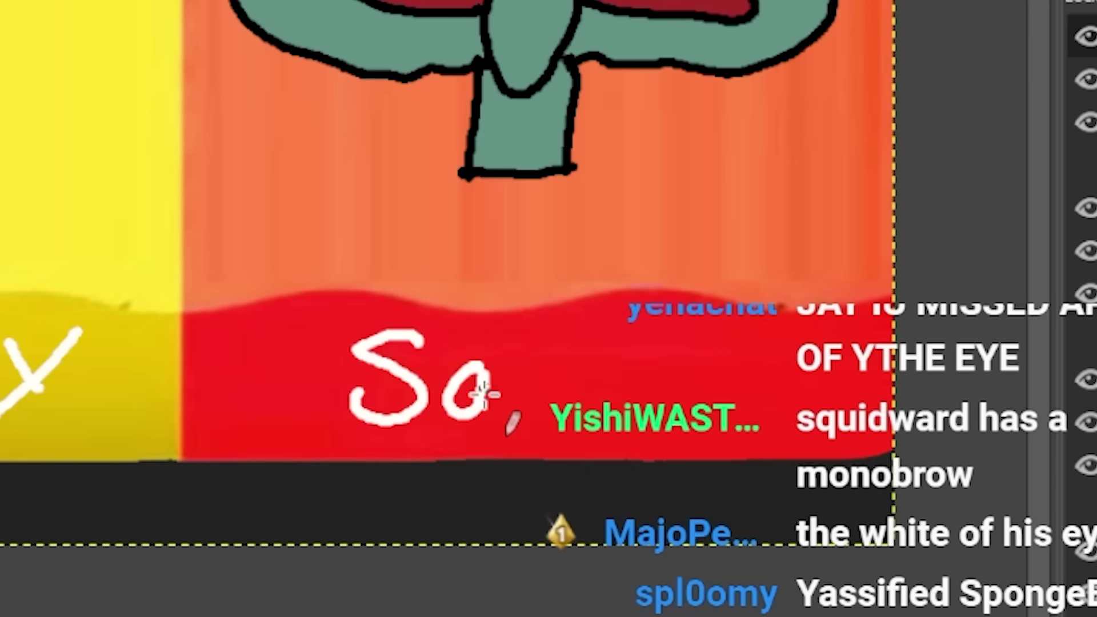
left_click_drag(497, 366, 577, 426)
left_click_drag(537, 366, 588, 428)
left_click_drag(611, 429, 675, 360)
left_click_drag(737, 371, 720, 314)
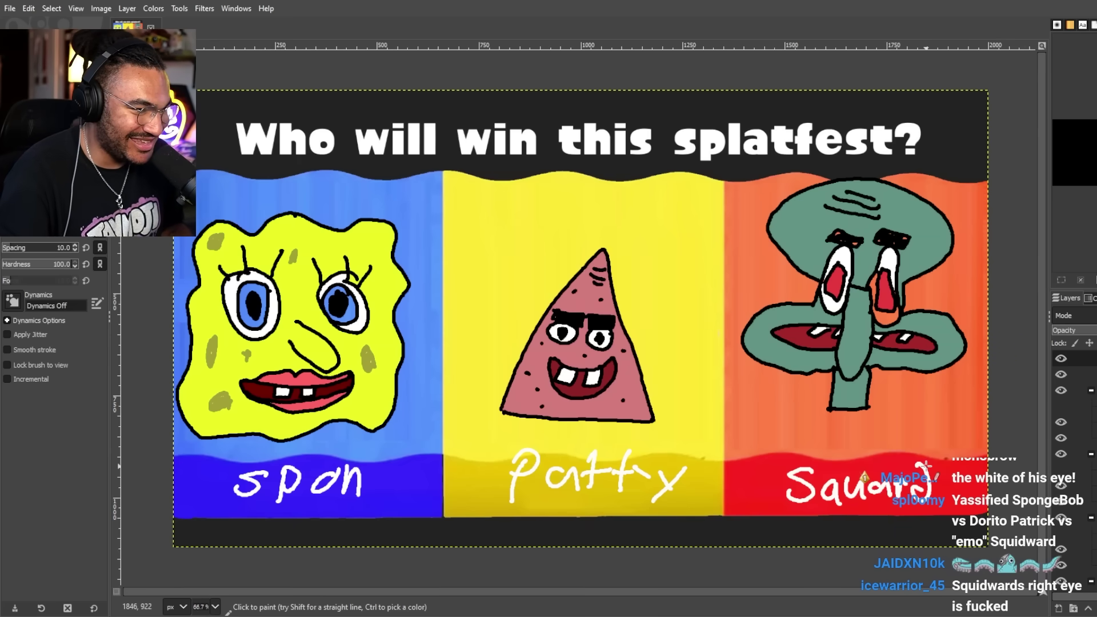
key("shift+b")
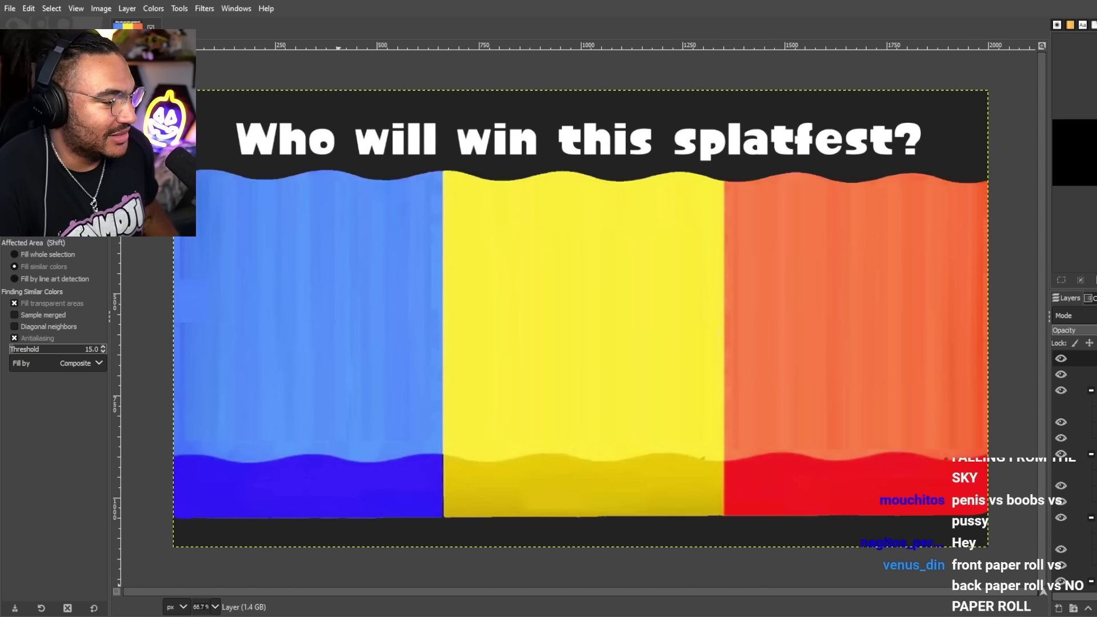
Draw a fried egg in a black frying pan in the blue panel and edge the egg white in light brown
key("p")
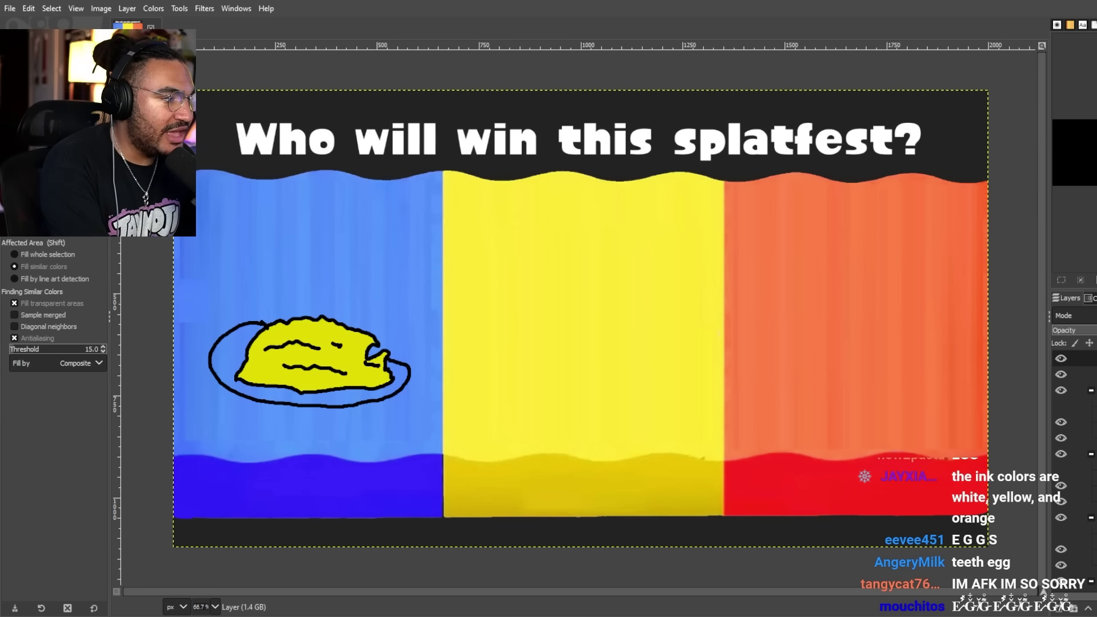
key("p")
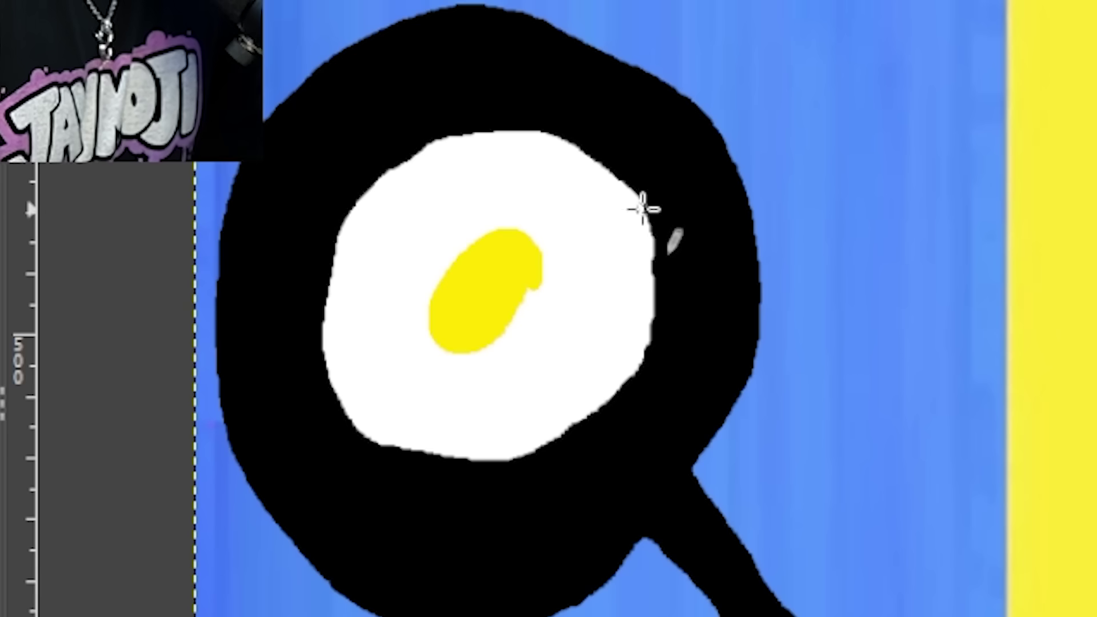
left_click_drag(321, 254, 325, 282)
mouse_move(651, 299)
left_mouse_down()
mouse_move(650, 327)
mouse_move(615, 391)
mouse_move(544, 440)
left_mouse_up()
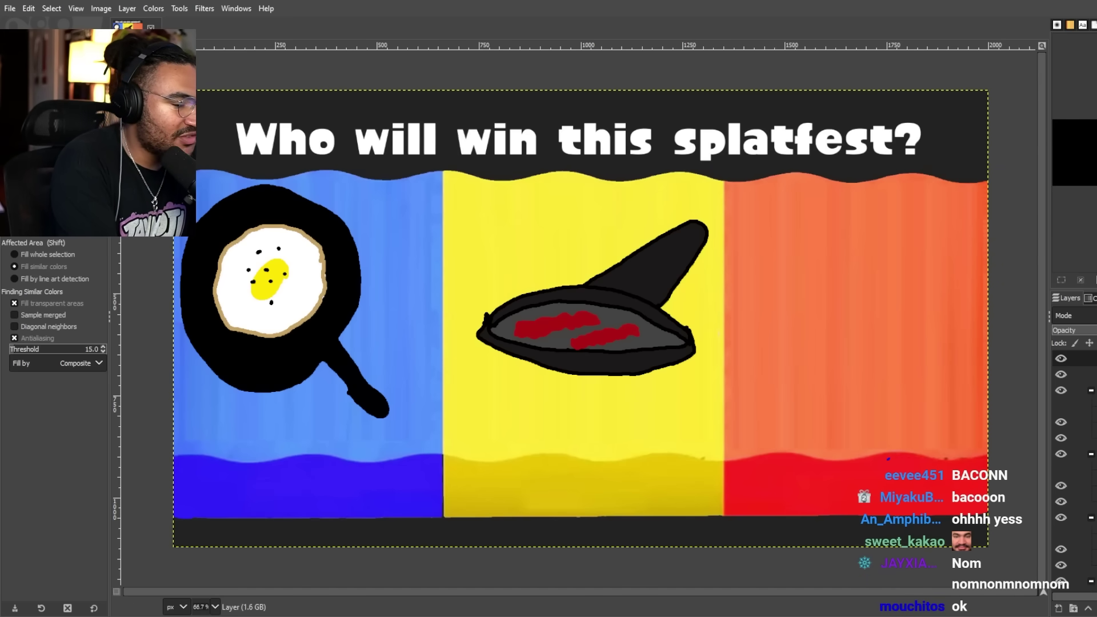
Try to fill the upper bacon strip with pink in the yellow panel's pan, and undo the fill
left_click(597, 317)
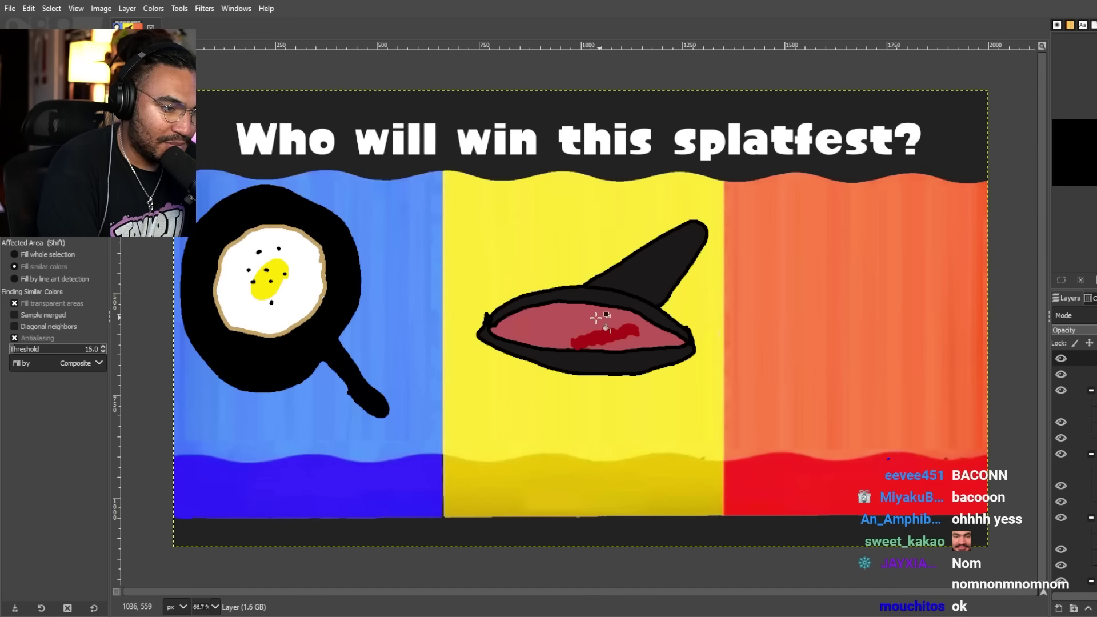
key("ctrl+z")
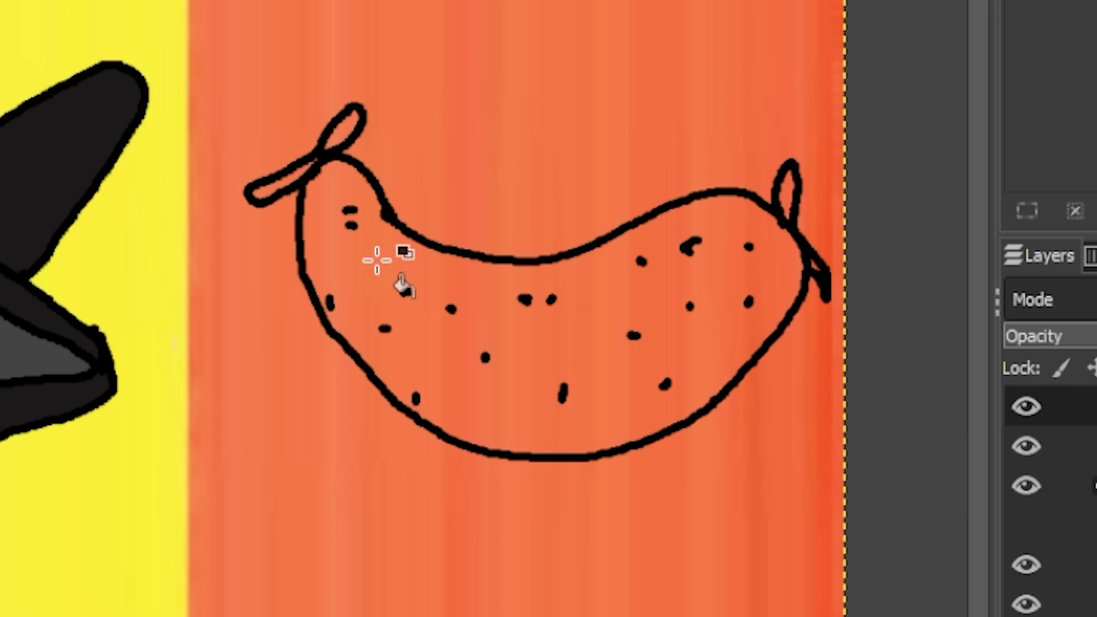
left_click(377, 260)
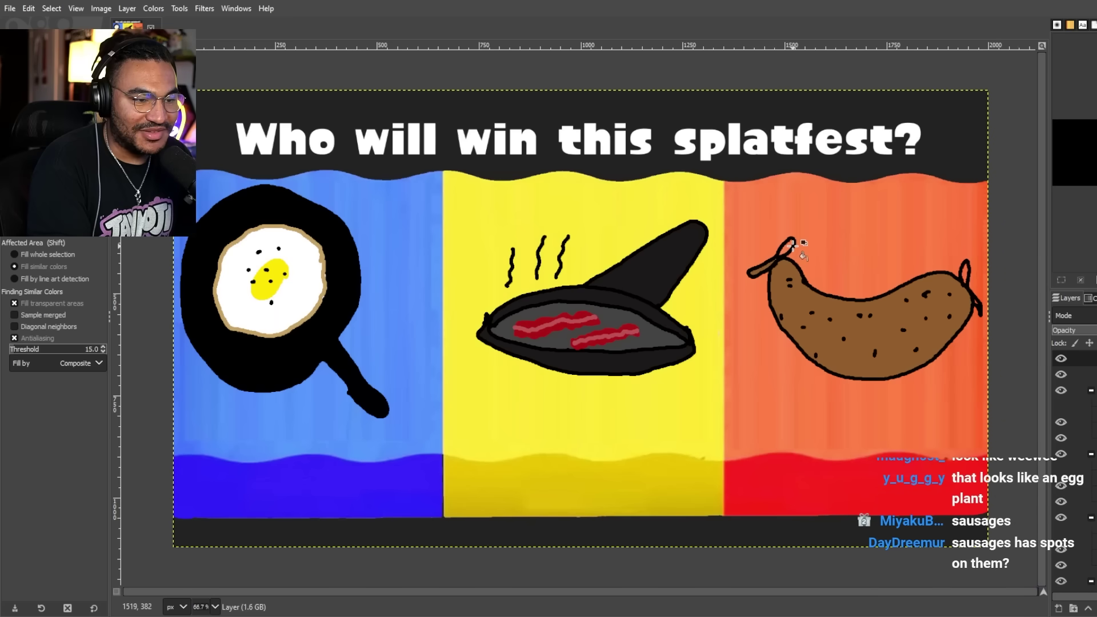
left_click(965, 273)
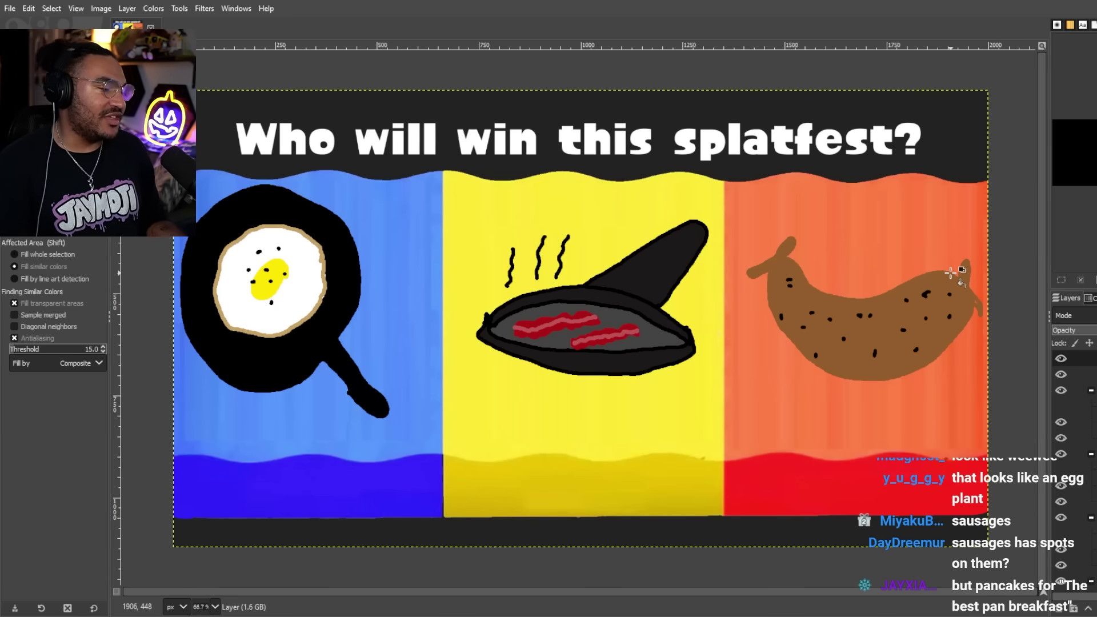
key("ctrl+z")
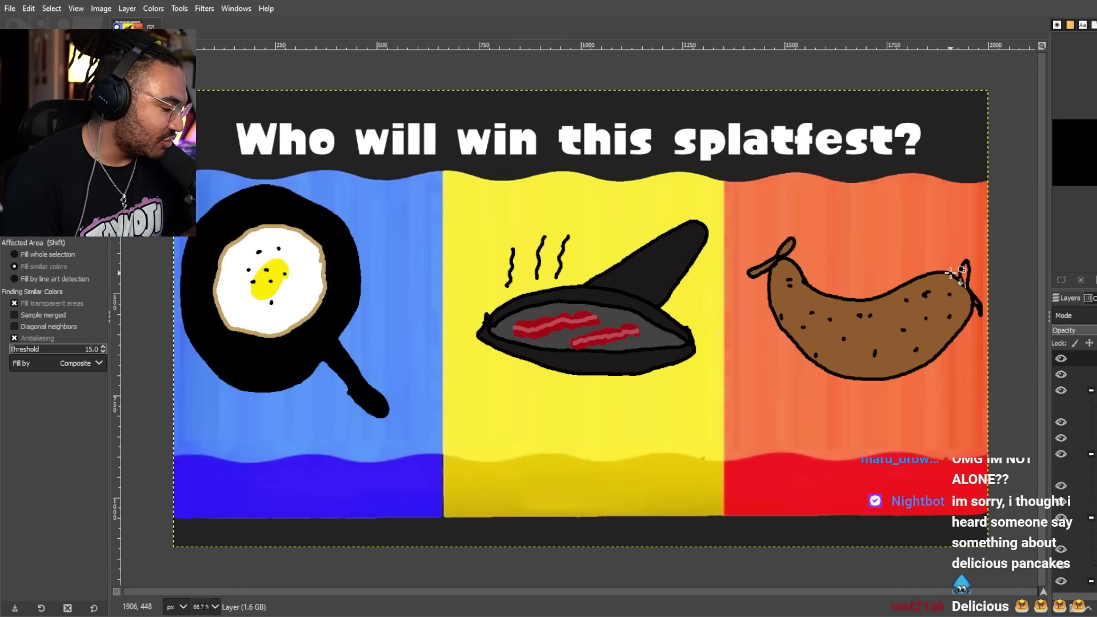
Undo the sausage drawing in the orange panel
key("ctrl+z")
key("ctrl+z")
key("ctrl+z")
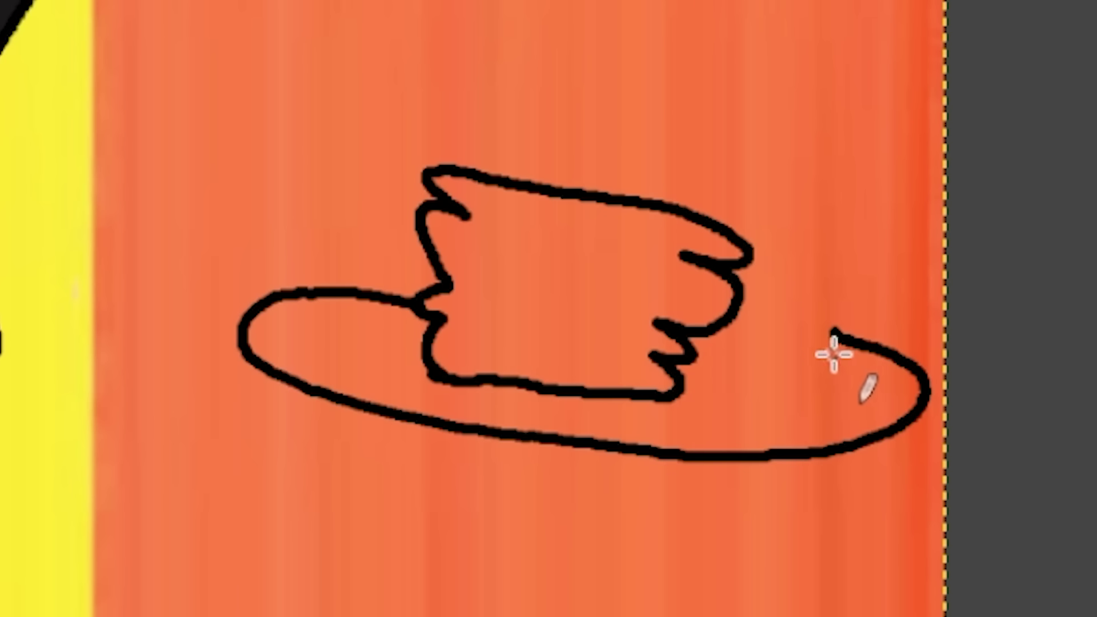
Draw a plate with a layered stack of pancakes in black outline in the orange panel, and switch to Bucket Fill
mouse_move(827, 326)
left_mouse_down()
mouse_move(683, 331)
mouse_move(700, 311)
left_mouse_up()
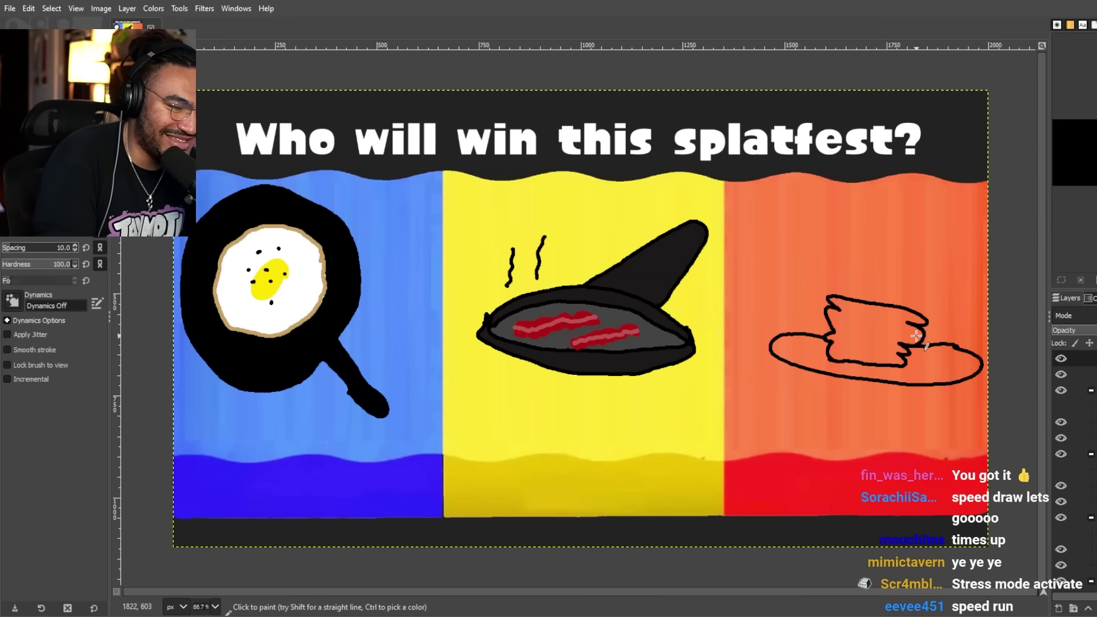
left_click_drag(894, 321, 840, 317)
left_click_drag(831, 345, 902, 349)
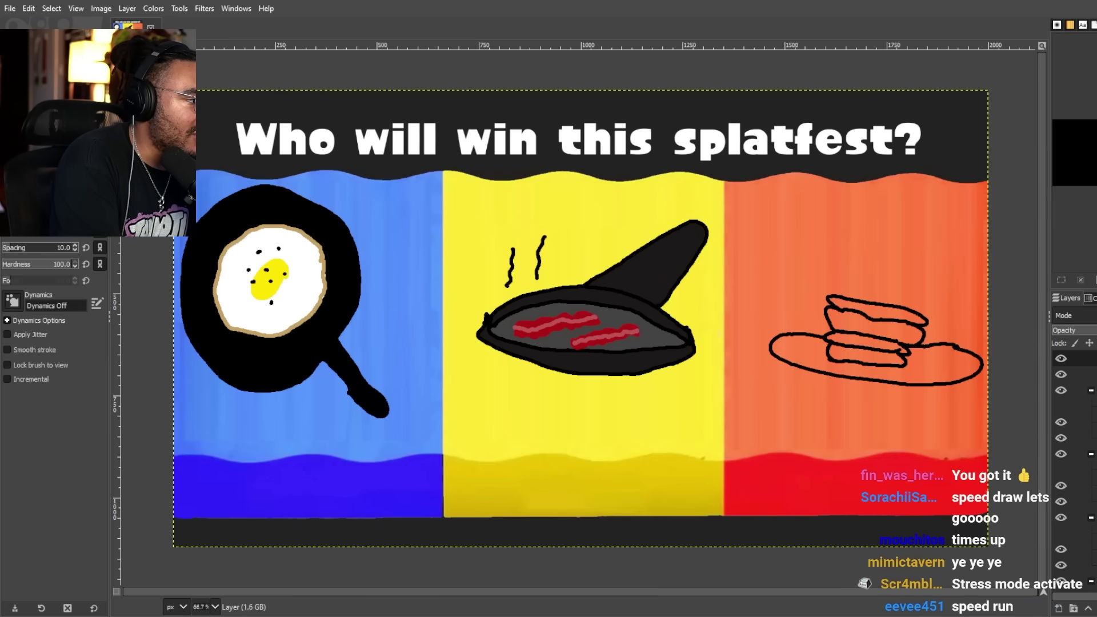
key("shift+b")
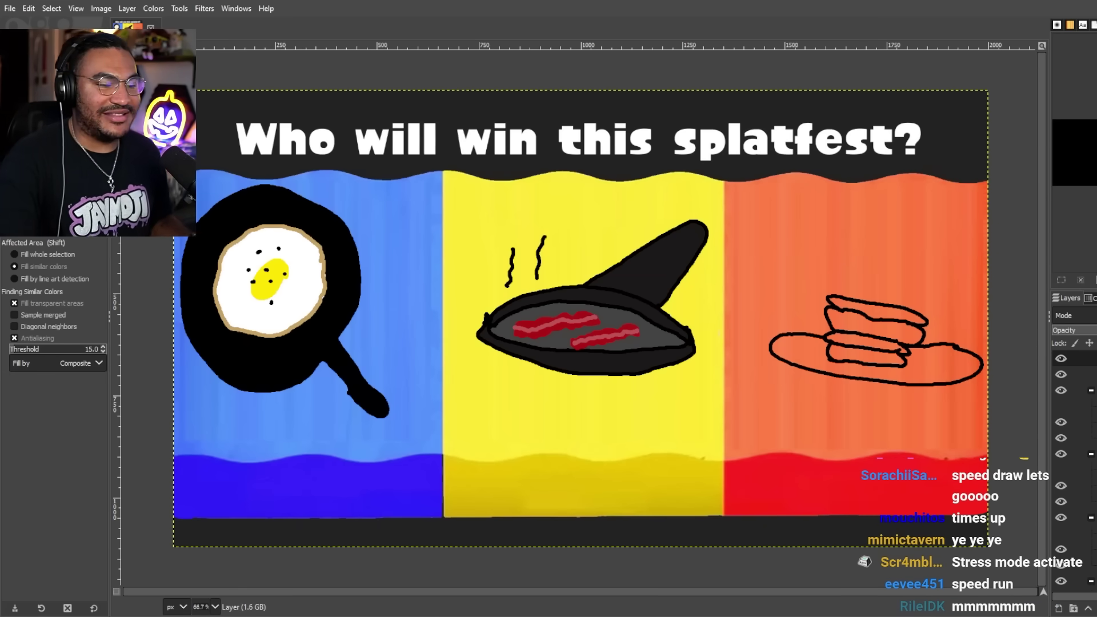